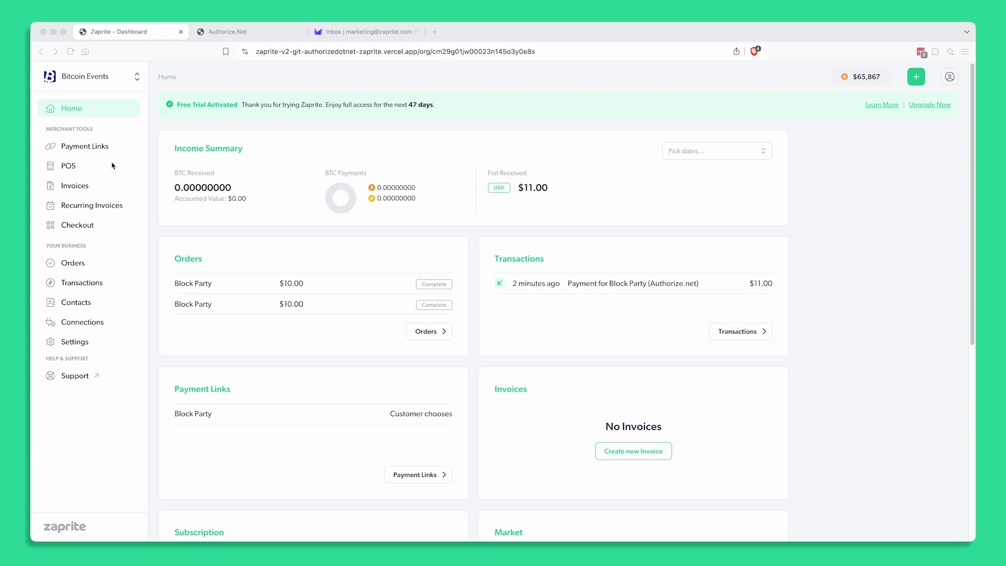
# Open the authorize.net connection form from Zaprite's Connections page
pyautogui.click(96, 326)
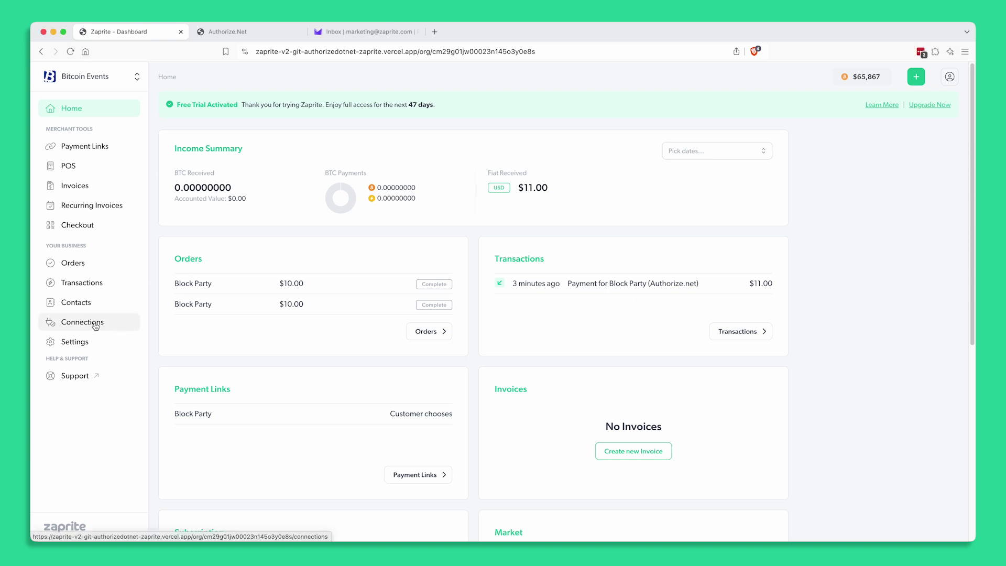
pyautogui.click(96, 324)
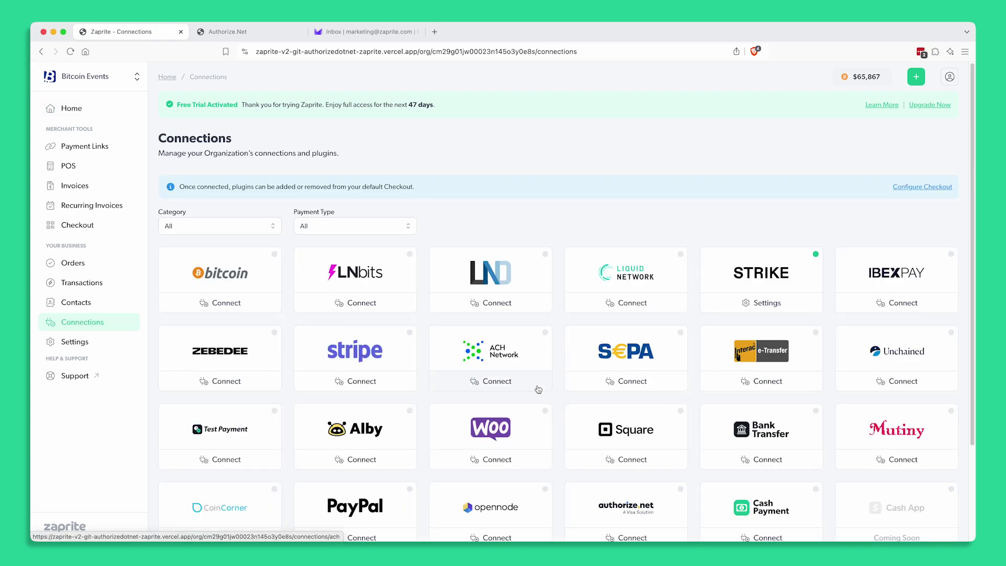
pyautogui.scroll(-3, 566, 394)
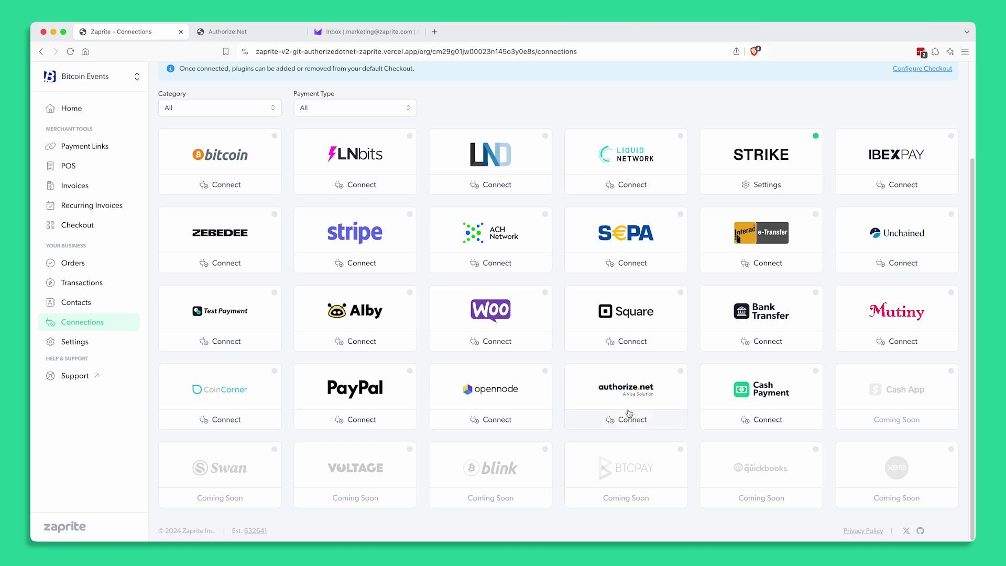
pyautogui.click(635, 426)
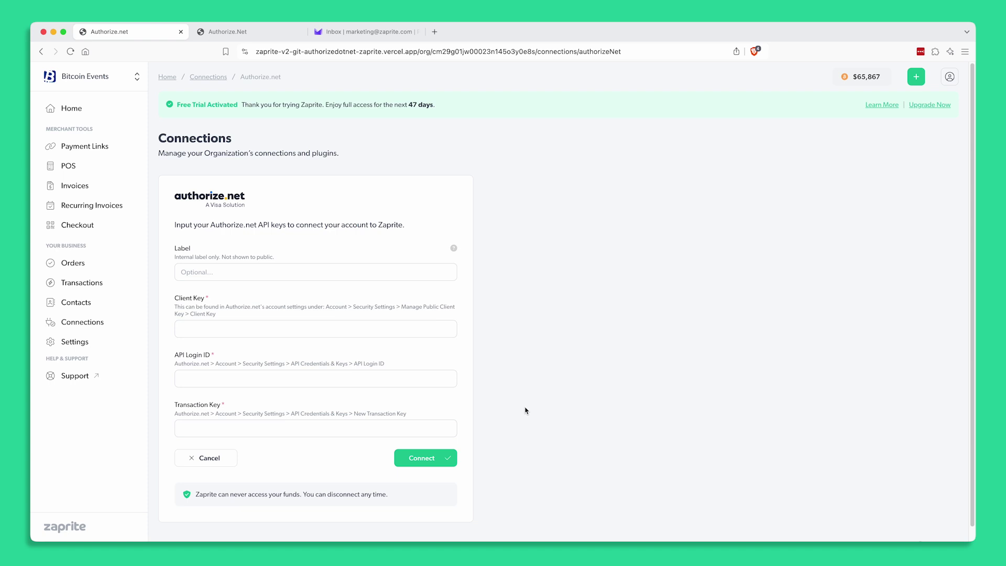
# Label the connection 'Test' and review the Client Key, API Login ID and Transaction Key fields
pyautogui.click(207, 273)
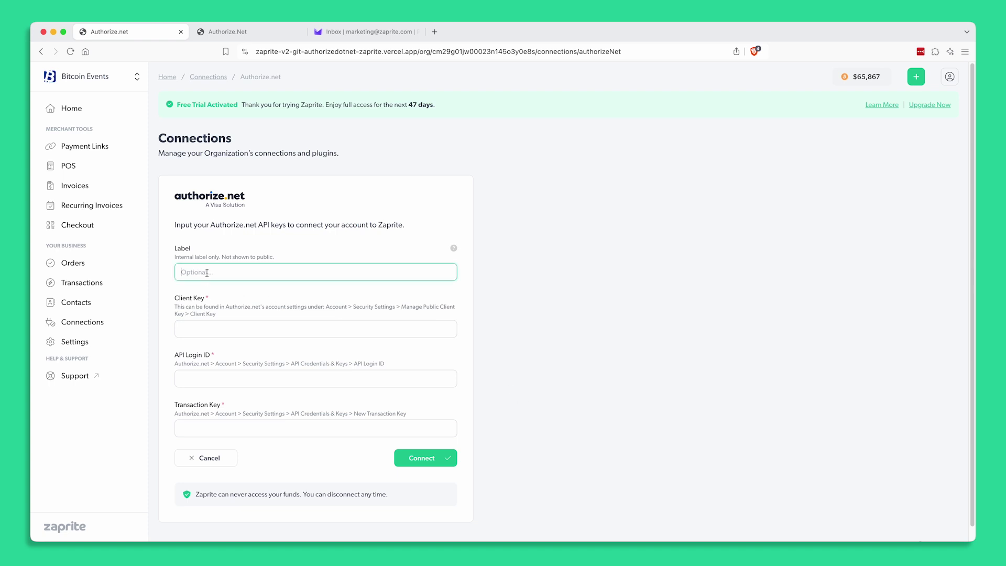
pyautogui.write('Test')
pyautogui.click(185, 301)
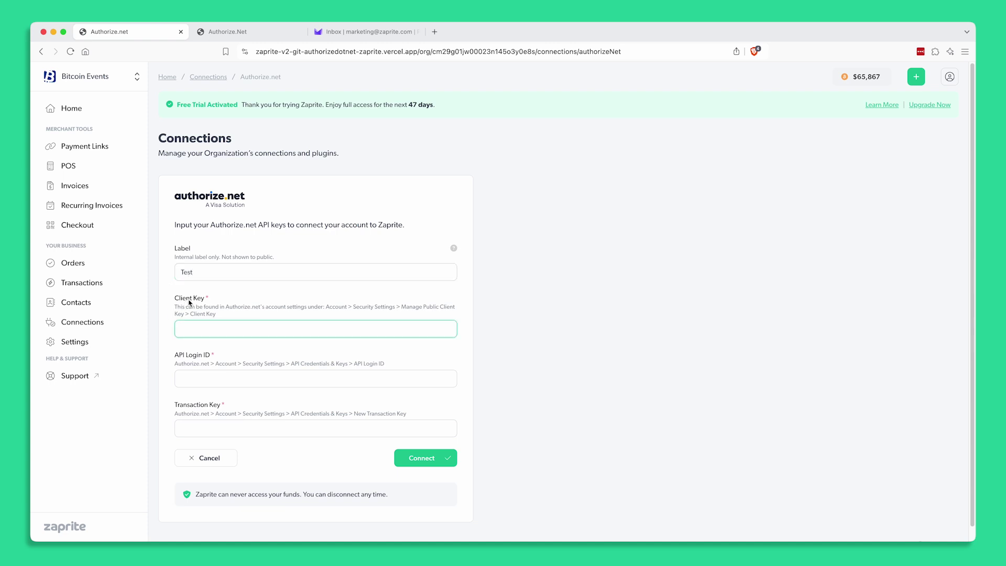
pyautogui.click(195, 355)
pyautogui.click(197, 405)
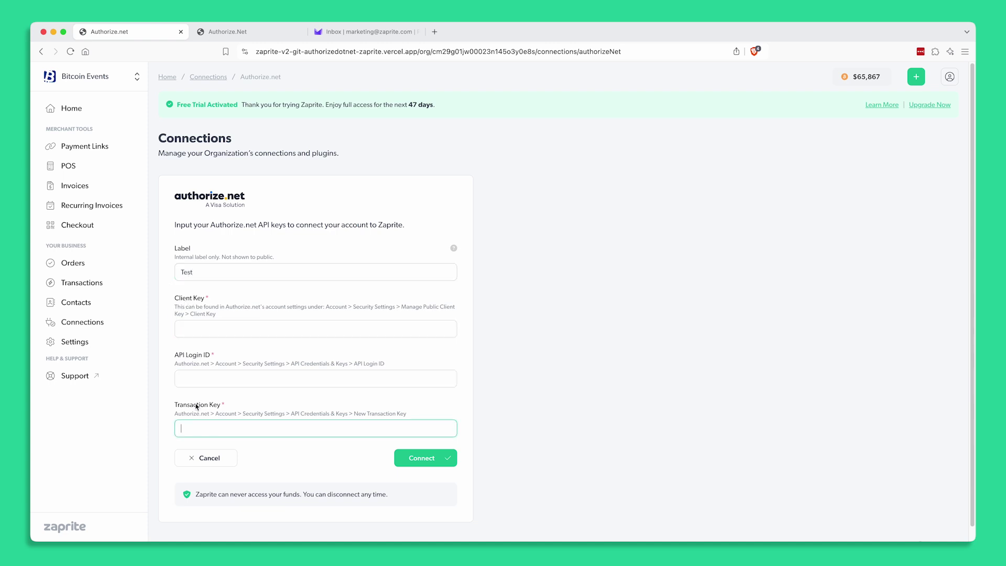
pyautogui.click(338, 306)
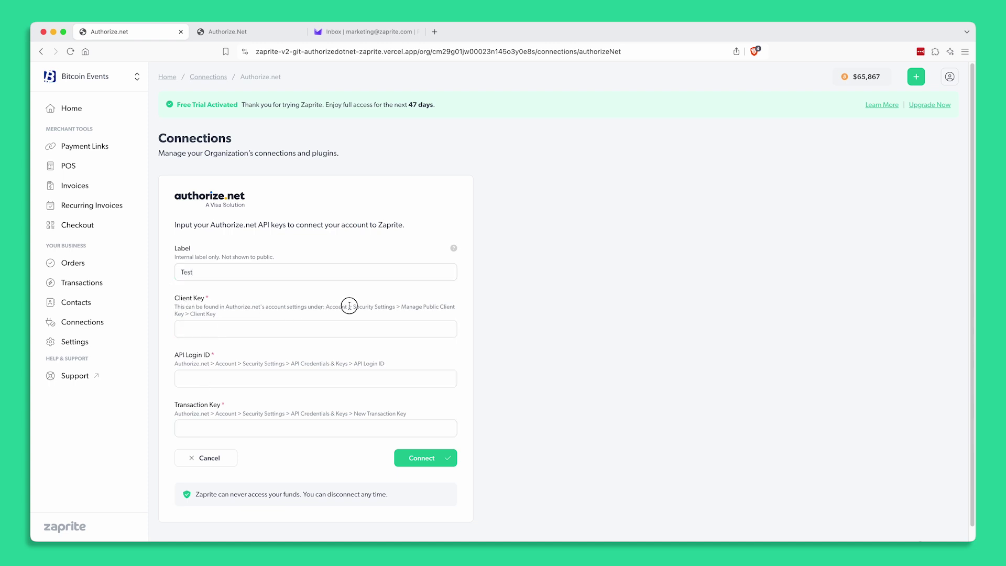
pyautogui.moveTo(327, 306); pyautogui.dragTo(411, 316)
pyautogui.click(309, 317)
# Open Authorize.net's Manage Public Client Key page and copy the public client key
pyautogui.click(241, 32)
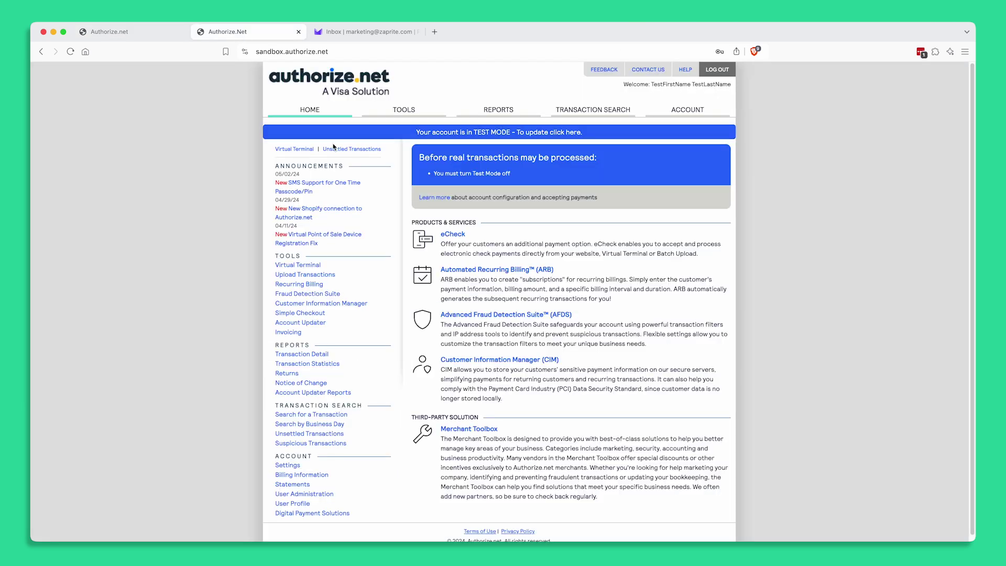
pyautogui.click(670, 113)
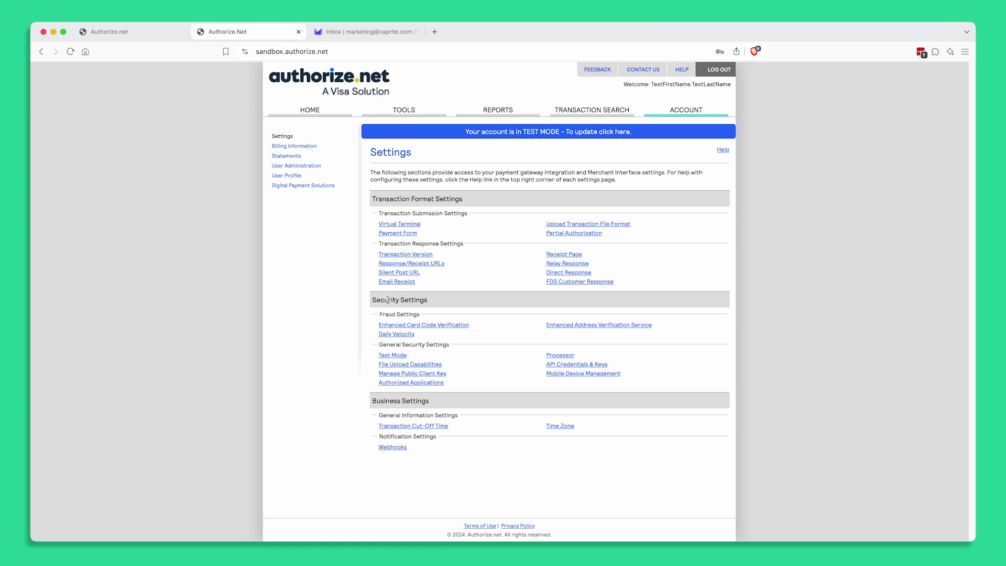
pyautogui.click(405, 374)
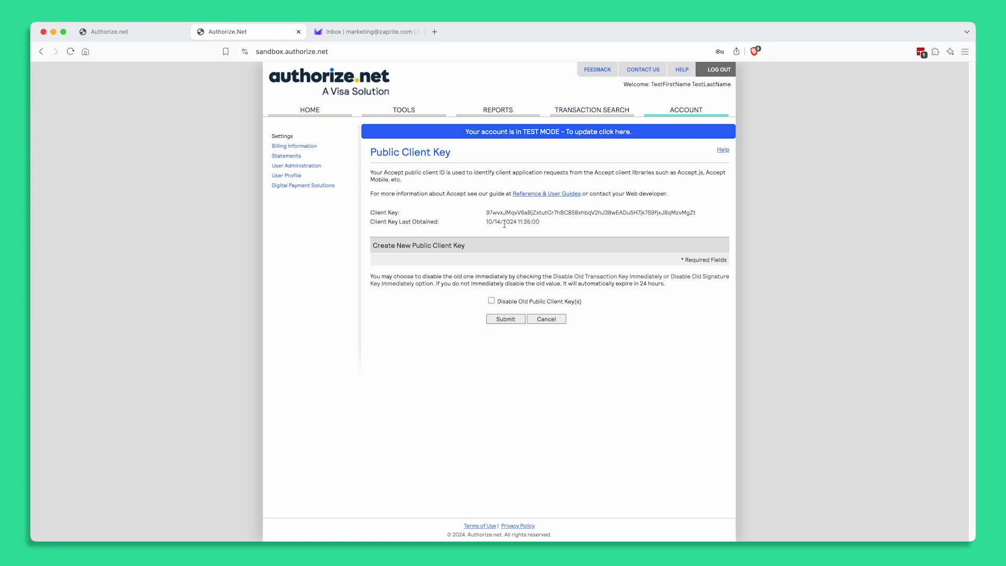
pyautogui.doubleClick(517, 211)
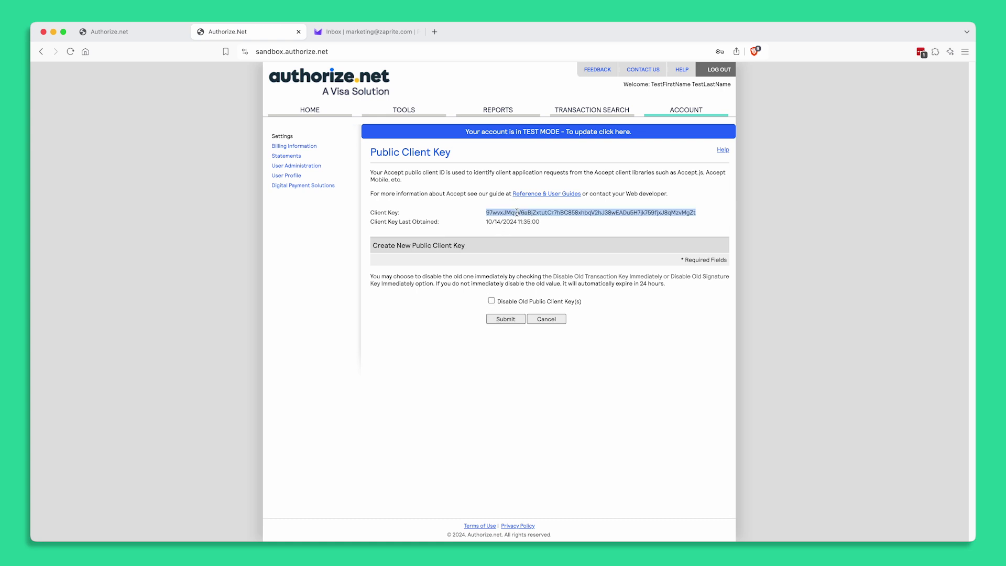
# Paste the public client key into Zaprite's Client Key field, then return to Authorize.net
pyautogui.click(143, 29)
pyautogui.click(201, 329)
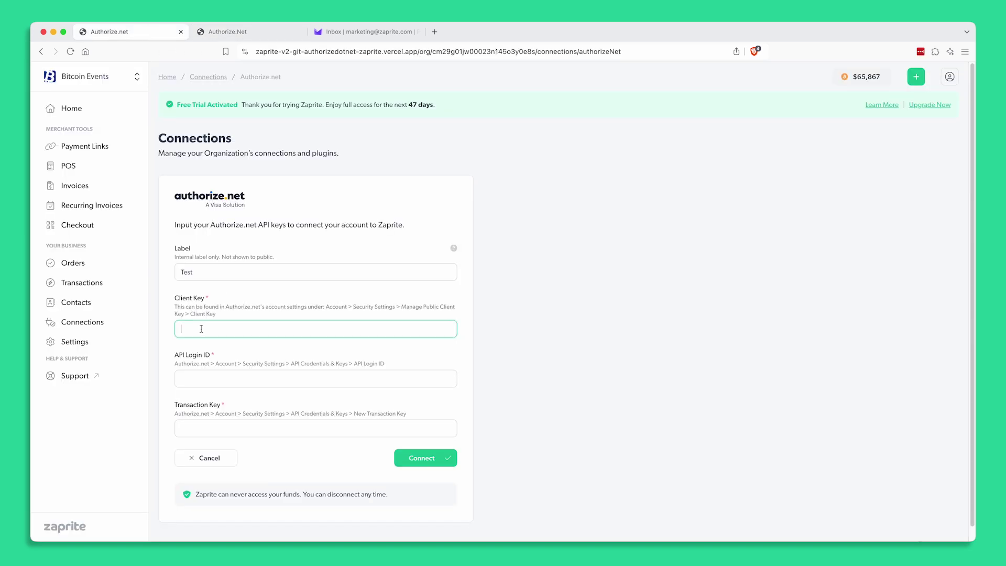
pyautogui.write('97wvxJMqvV6aBjZxtutCr7hBC858xhbqV2hJ38wEADu5H7jk759fjxJ8qMzvMgZt')
pyautogui.click(181, 377)
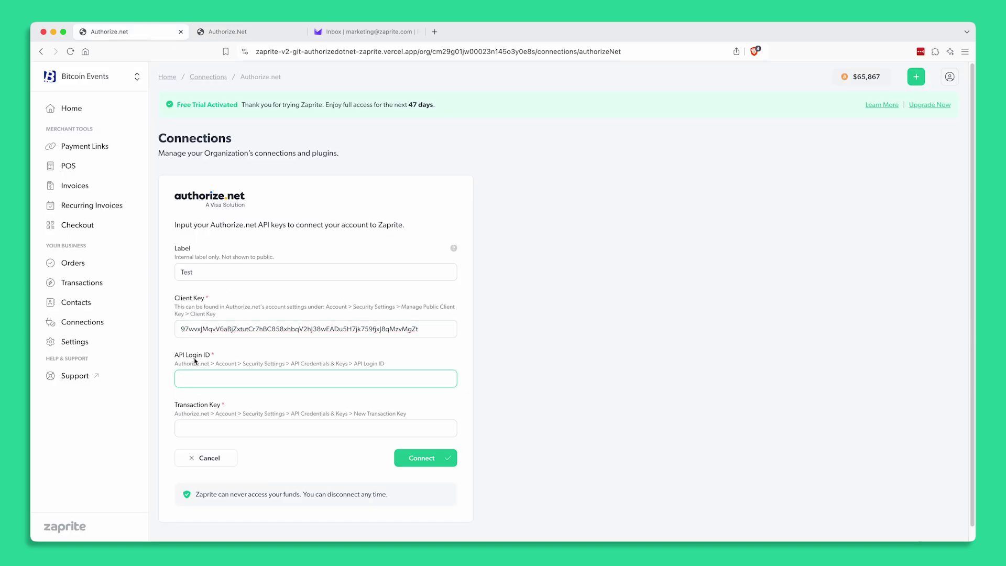
pyautogui.click(243, 30)
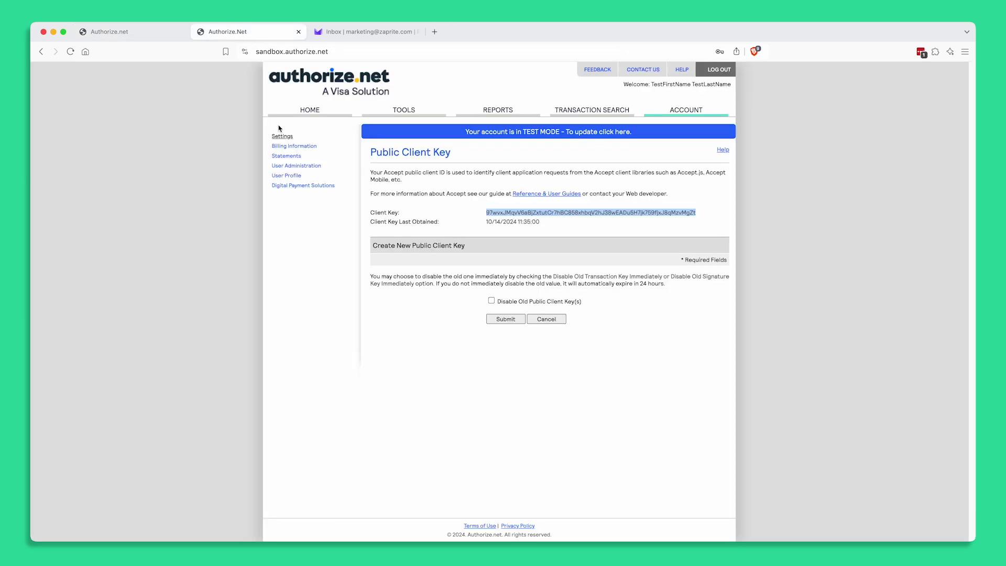
# Copy the API Login ID from Authorize.net's API Credentials & Keys page
pyautogui.click(40, 52)
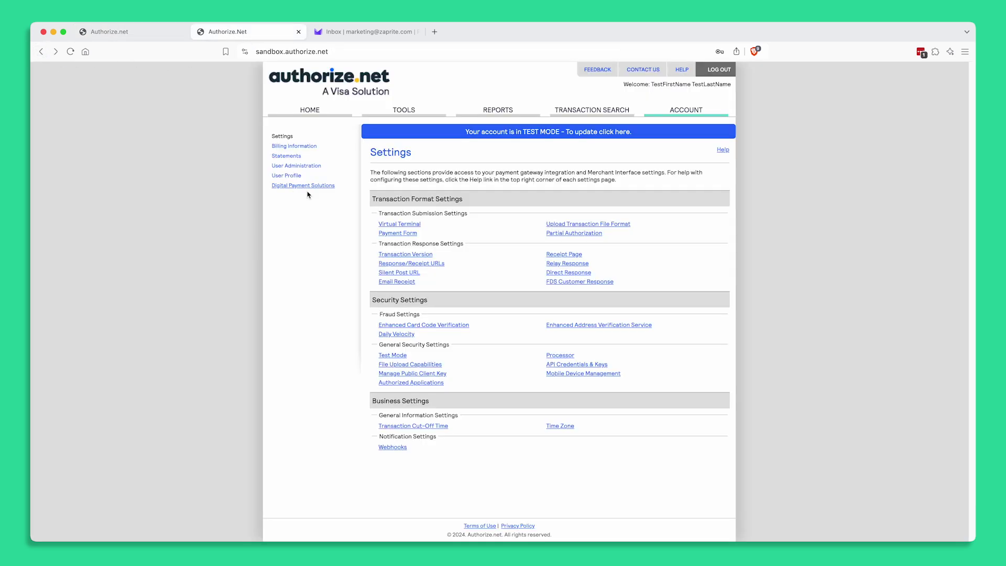
pyautogui.moveTo(381, 302); pyautogui.dragTo(428, 300)
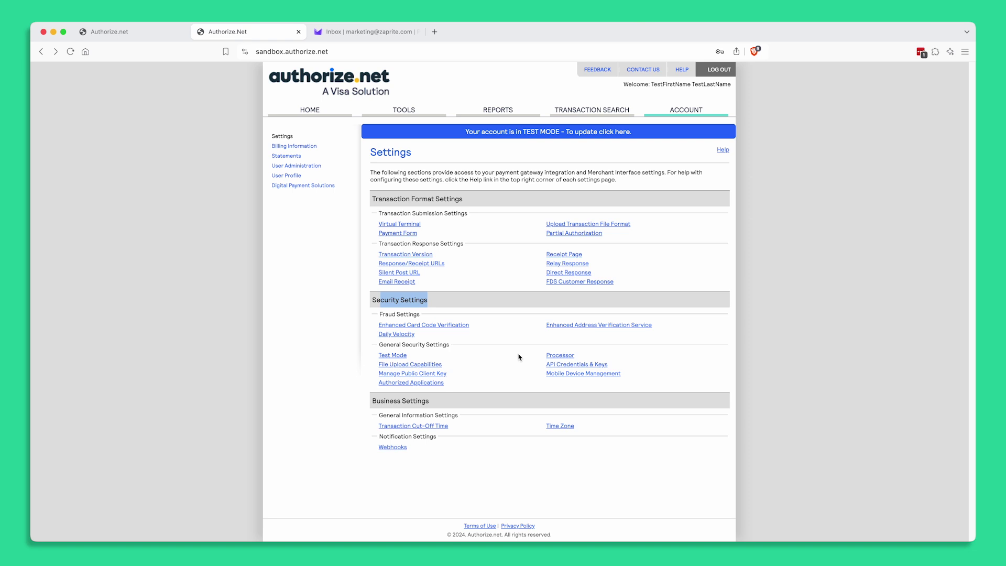
pyautogui.click(554, 367)
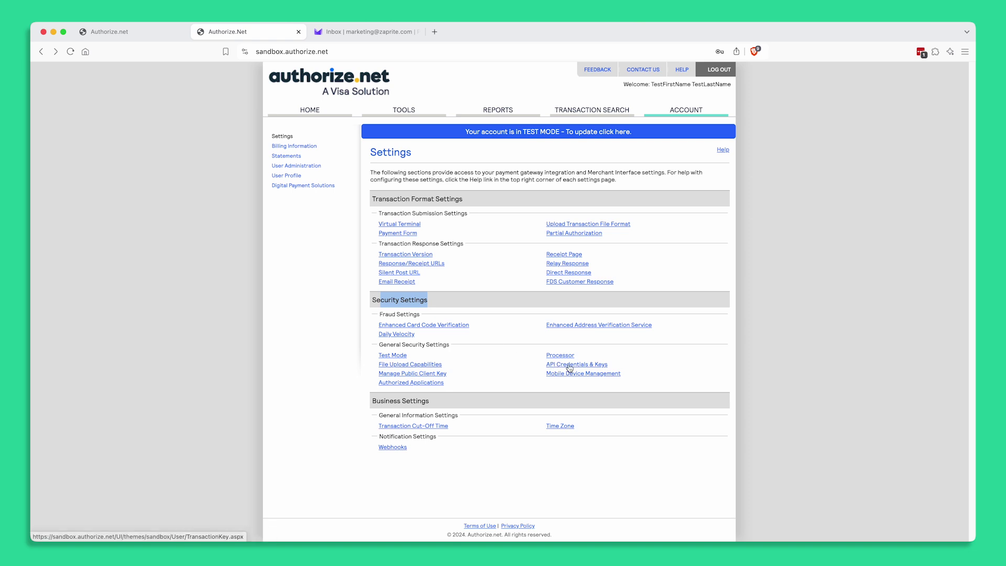
pyautogui.moveTo(380, 273); pyautogui.dragTo(478, 273)
pyautogui.doubleClick(478, 273)
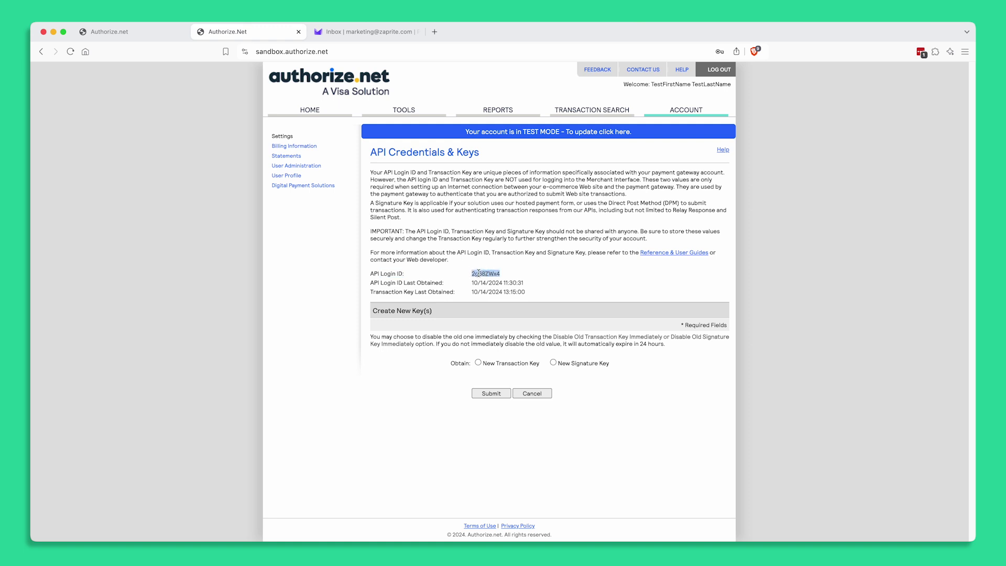
pyautogui.click(109, 31)
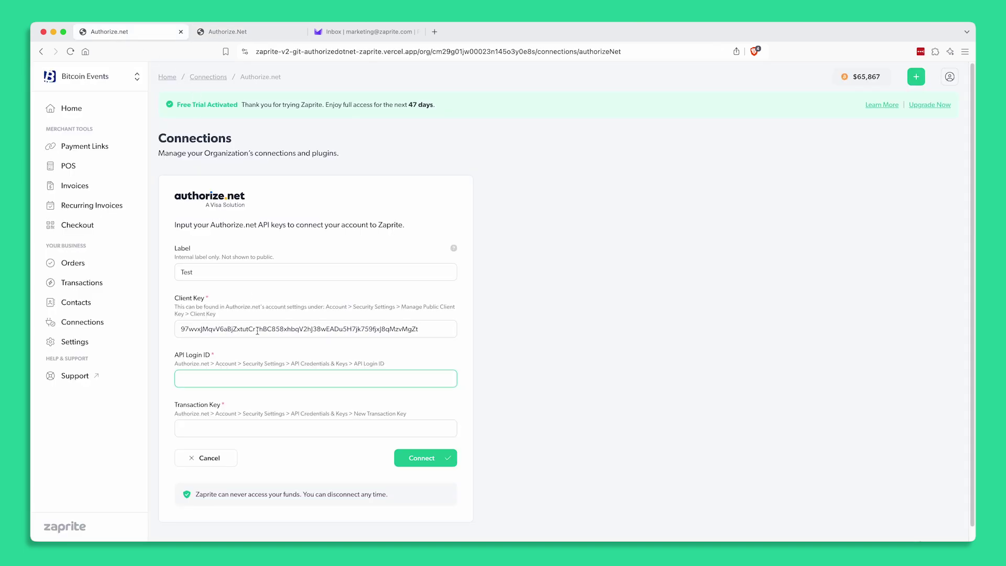
# Paste the API Login ID into Zaprite, then return to Authorize.net's API Credentials & Keys page
pyautogui.write('2g68ZWx4')
pyautogui.press('Tab')
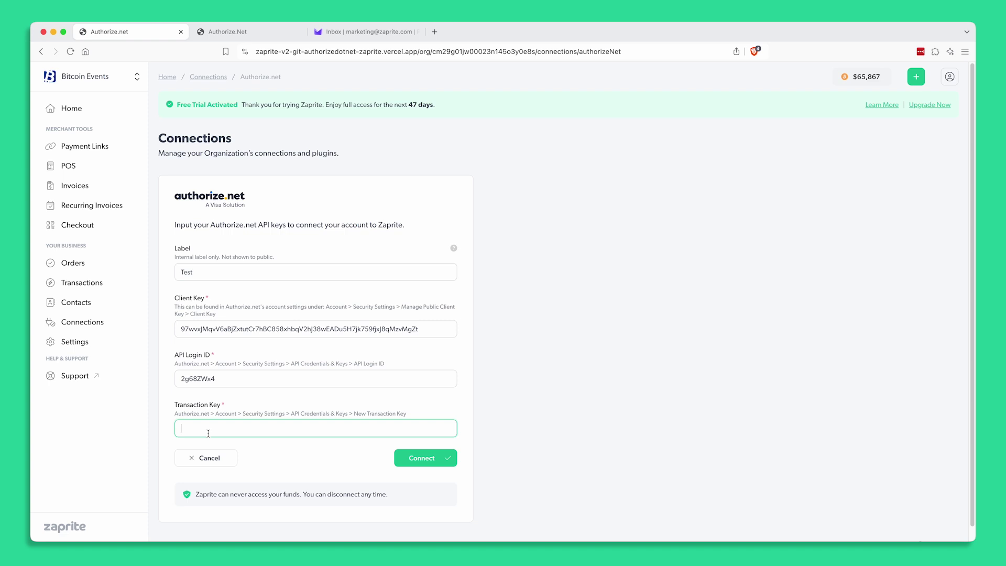
pyautogui.click(231, 37)
pyautogui.moveTo(373, 150); pyautogui.dragTo(513, 163)
# Submit a New Transaction Key request and have the verification PIN emailed
pyautogui.click(513, 162)
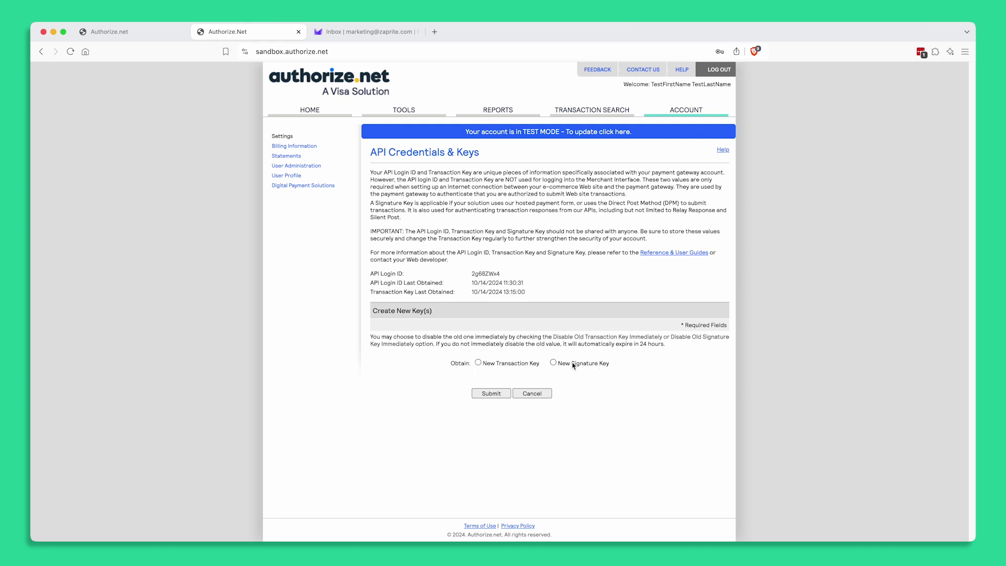
pyautogui.click(479, 364)
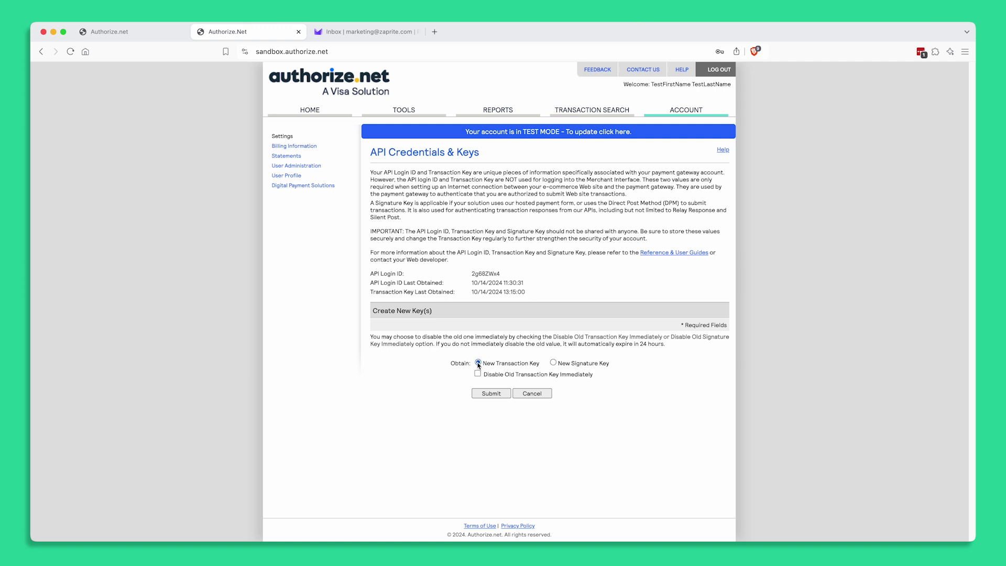
pyautogui.click(492, 395)
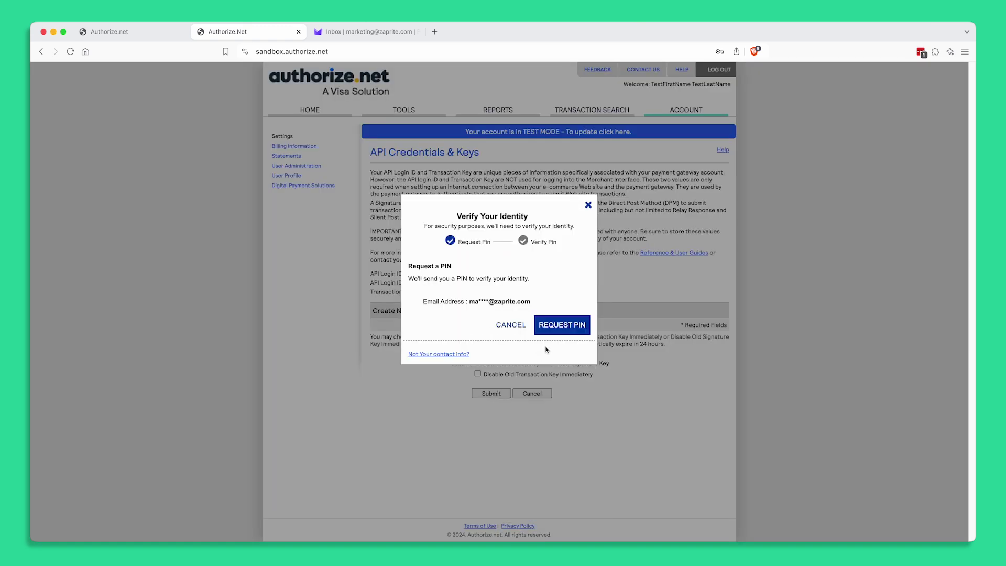
pyautogui.click(559, 326)
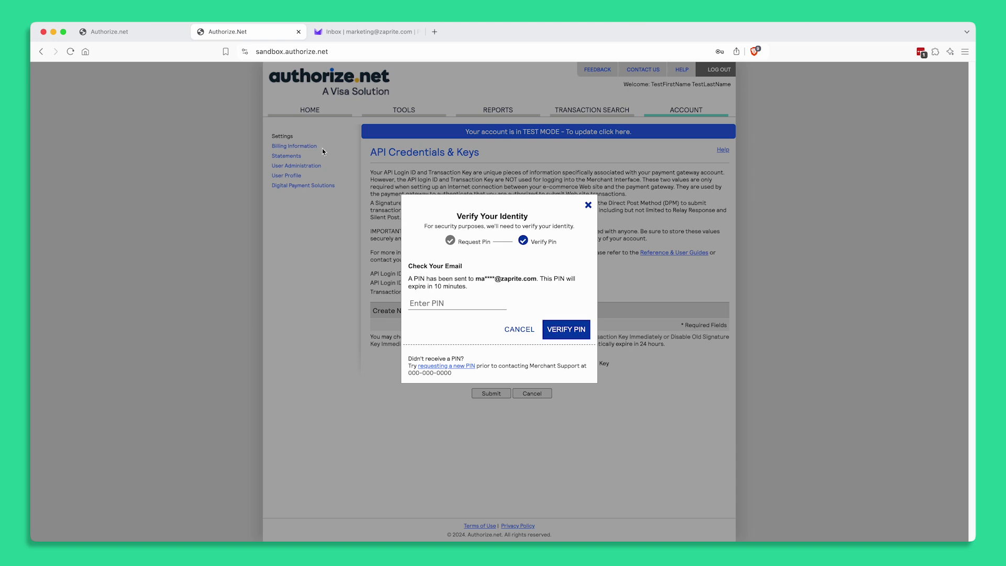
pyautogui.click(334, 35)
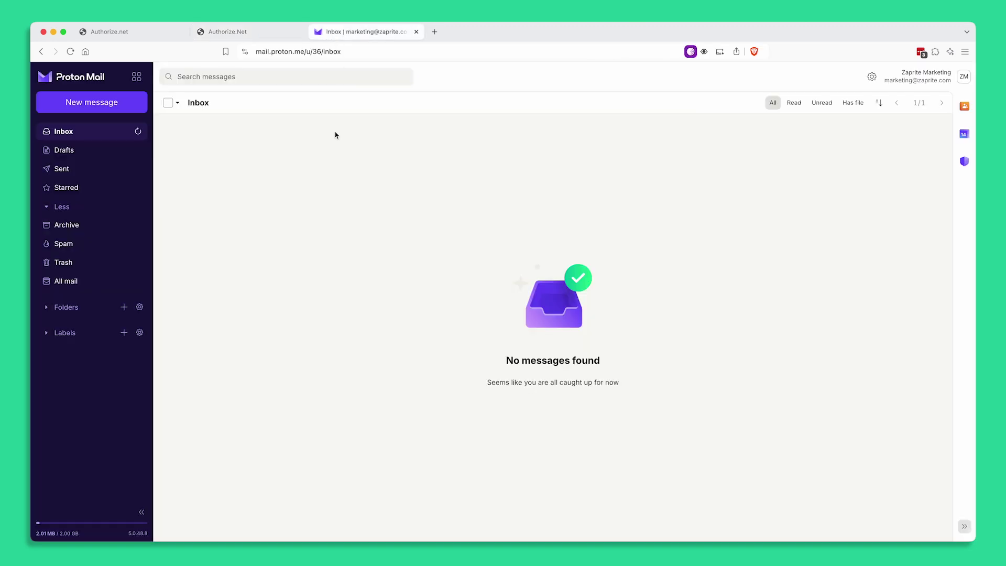
# Copy the eight-digit PIN from the Authorize.Net Verification PIN email
pyautogui.click(139, 132)
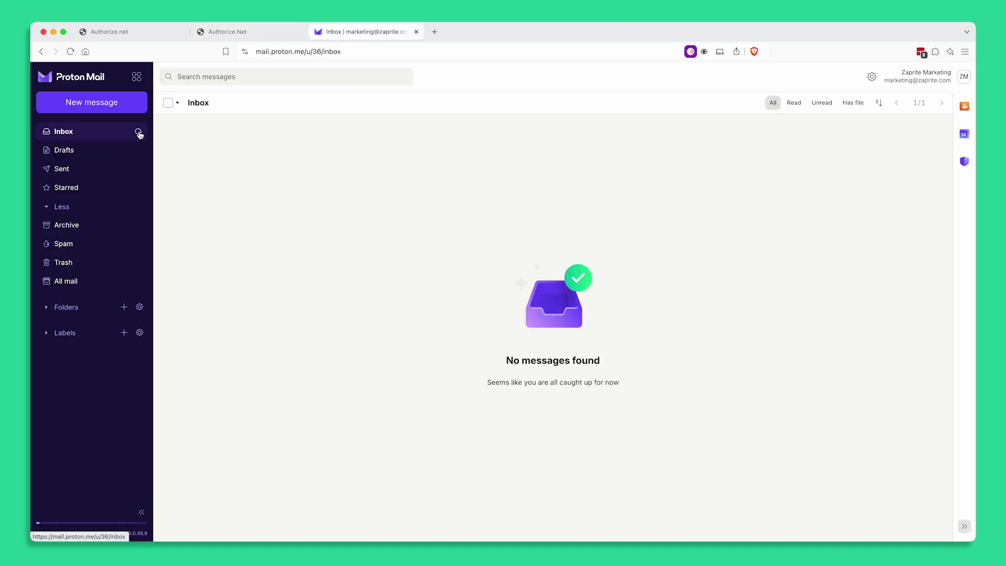
pyautogui.click(263, 126)
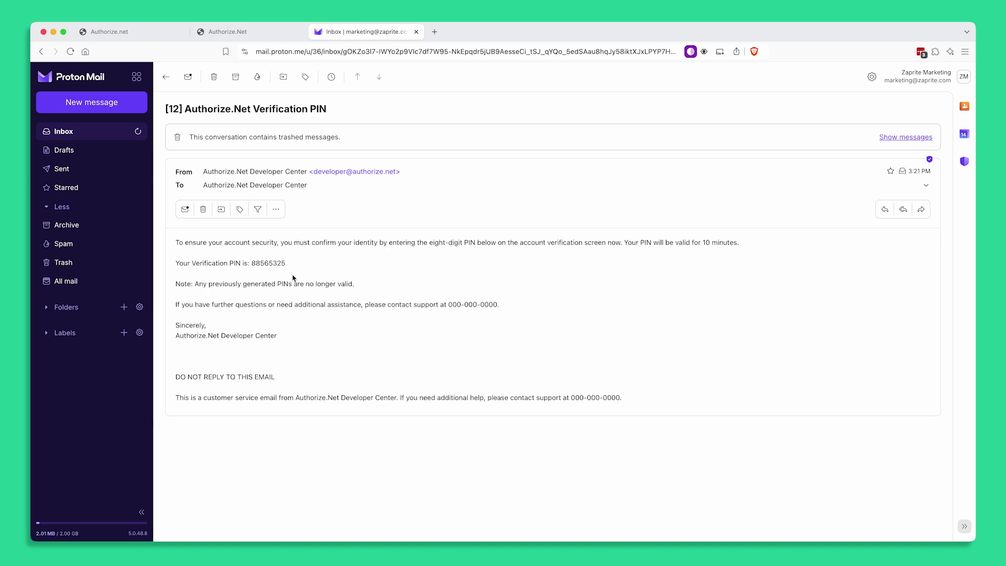
pyautogui.doubleClick(264, 263)
pyautogui.press('super+c')
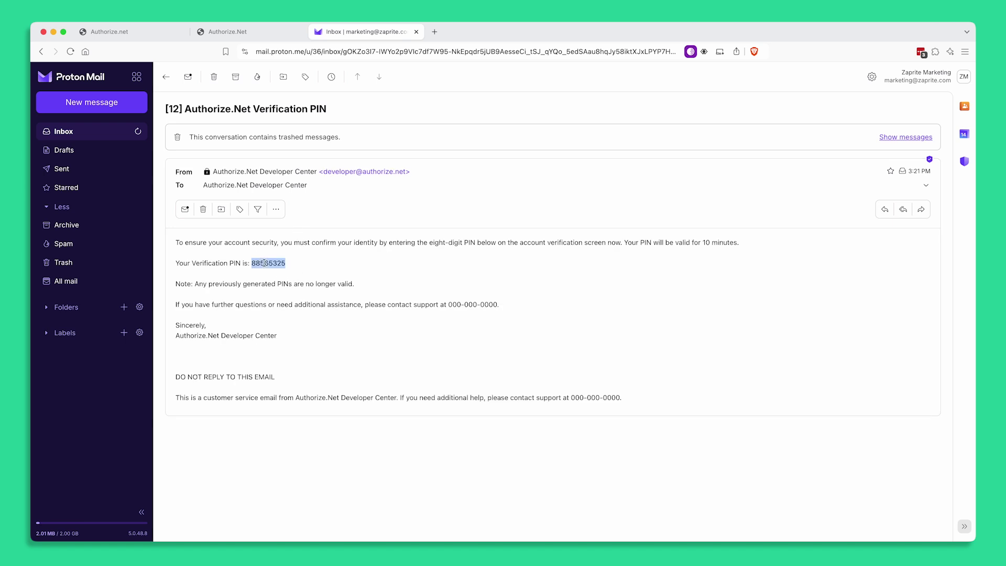
# Verify identity with the emailed PIN and copy the newly generated transaction key
pyautogui.click(237, 36)
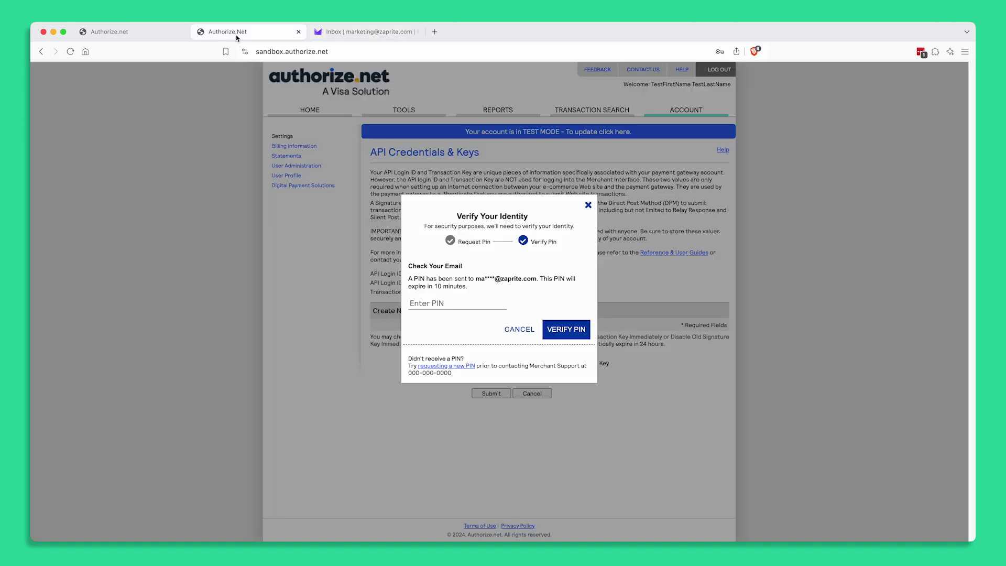
pyautogui.click(443, 303)
pyautogui.press('super+v')
pyautogui.click(560, 329)
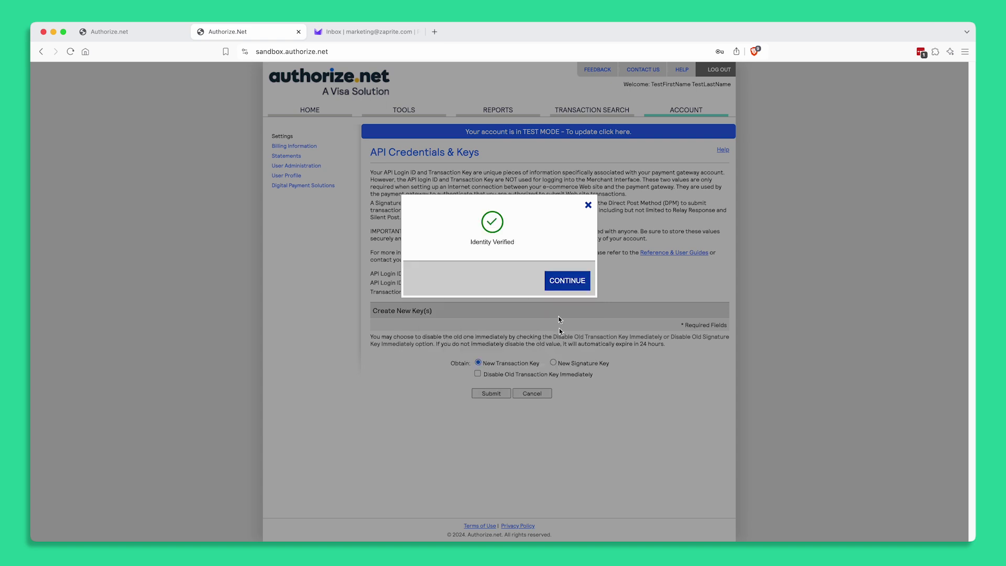
pyautogui.click(567, 281)
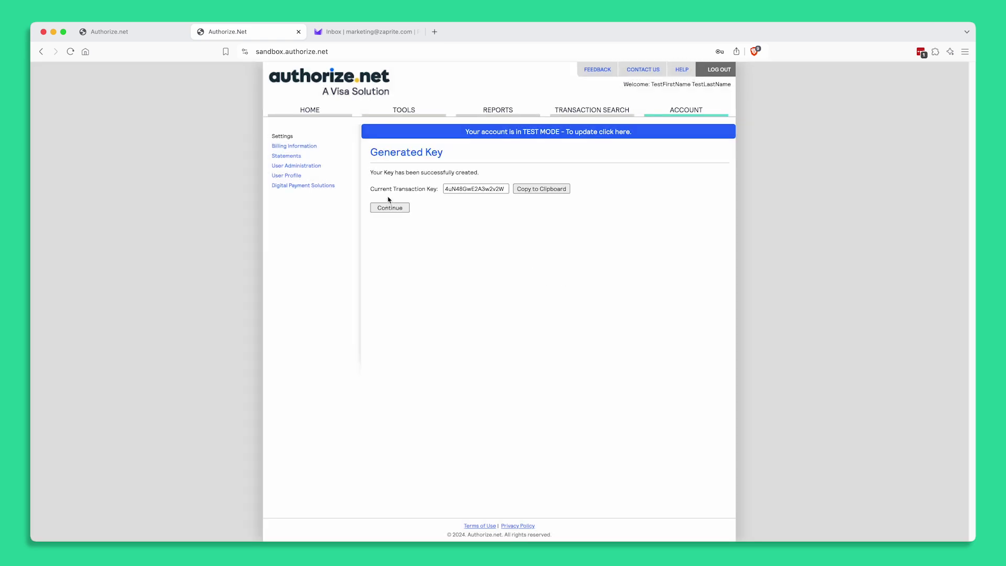
pyautogui.click(535, 190)
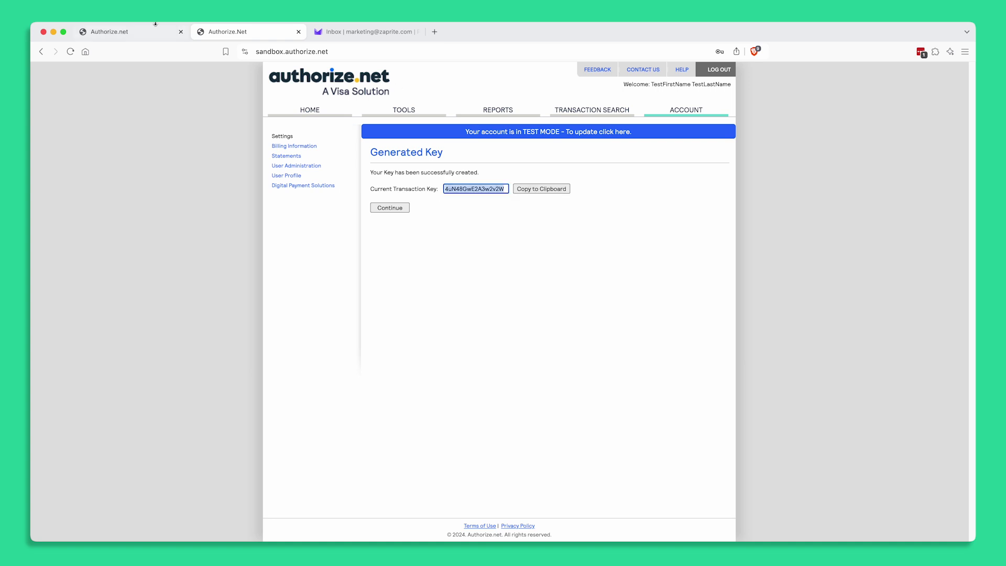
pyautogui.click(139, 31)
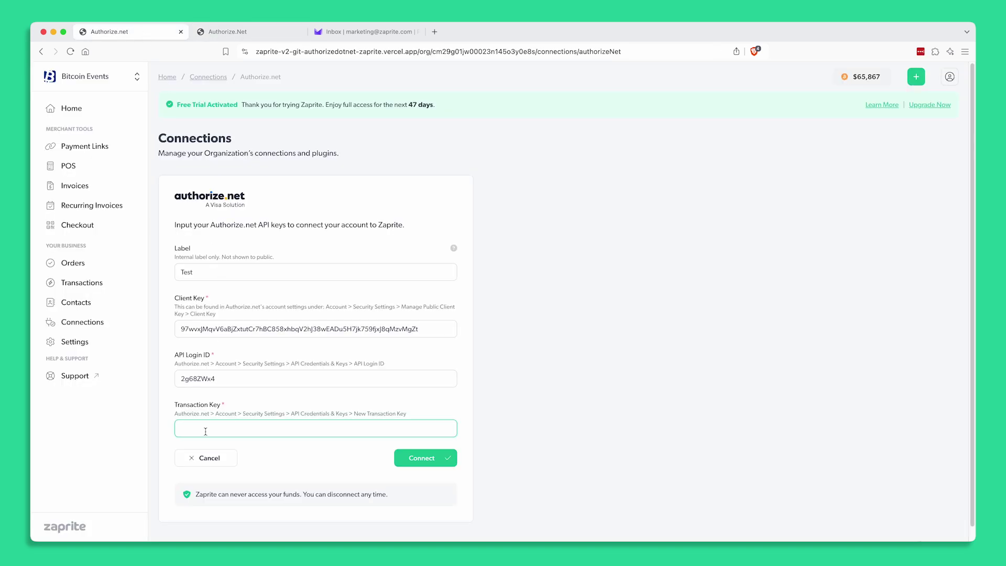
# Paste the new transaction key and connect the Authorize.net account labelled Test
pyautogui.press('super+v')
pyautogui.moveTo(207, 494); pyautogui.dragTo(270, 497)
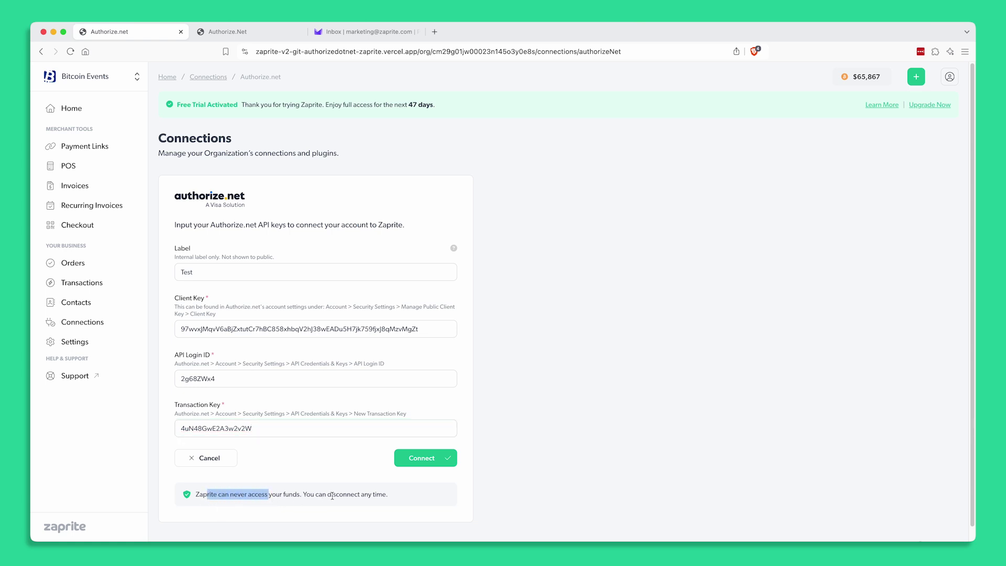
pyautogui.click(421, 463)
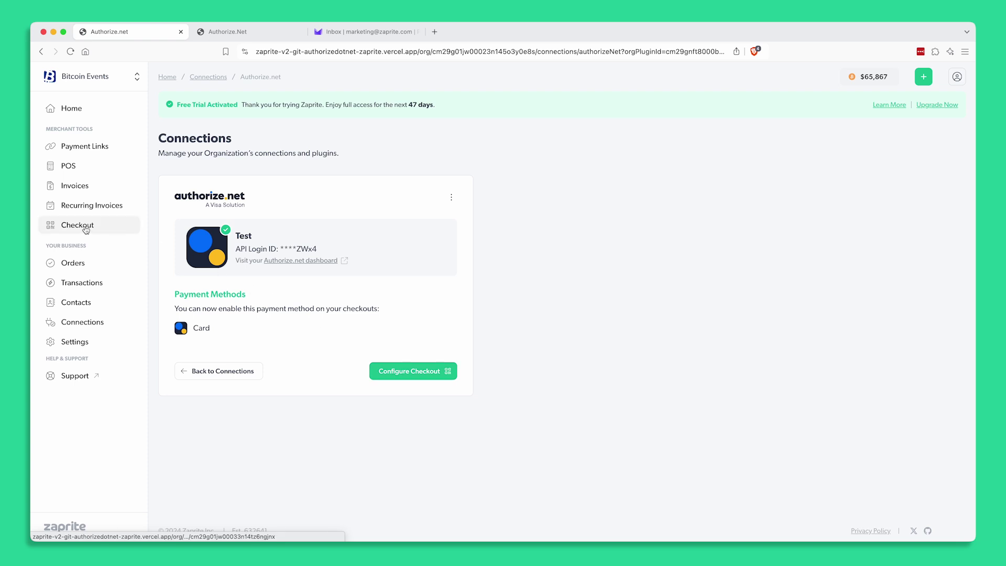
# Switch on the Test card method in Zaprite's Default Checkout
pyautogui.click(405, 377)
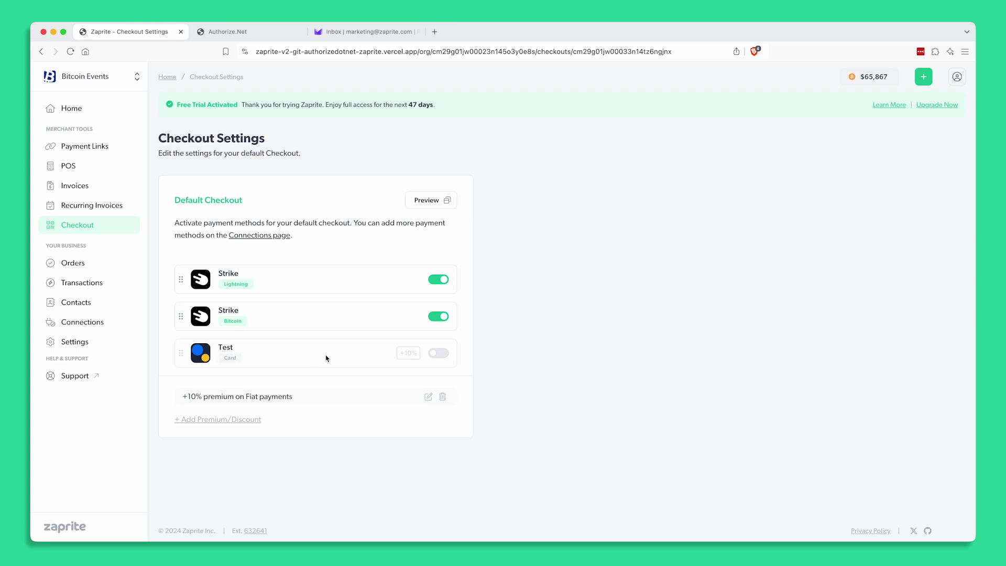
pyautogui.click(449, 356)
# Copy the Block Party POS terminal's link from the POS list
pyautogui.click(83, 168)
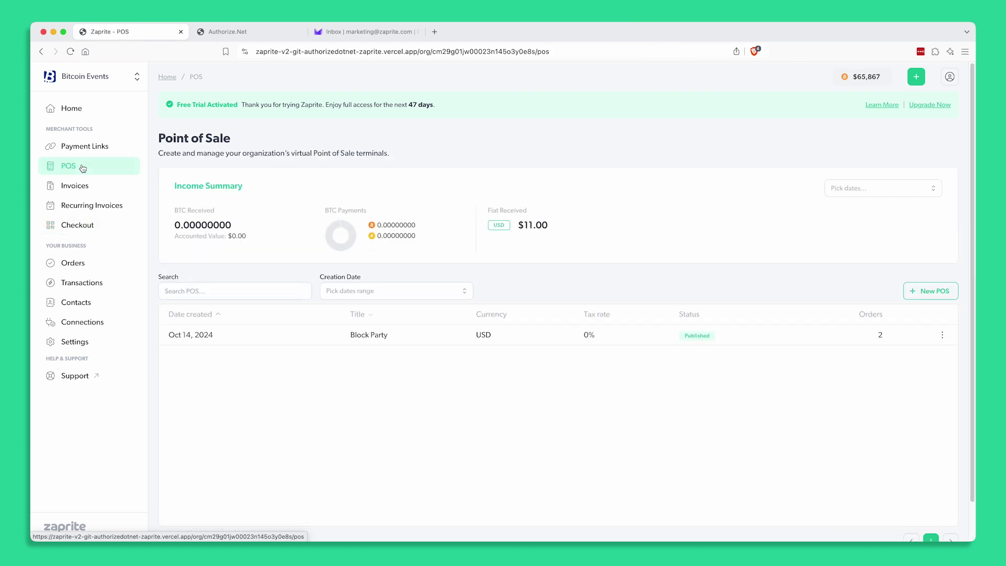
pyautogui.click(380, 338)
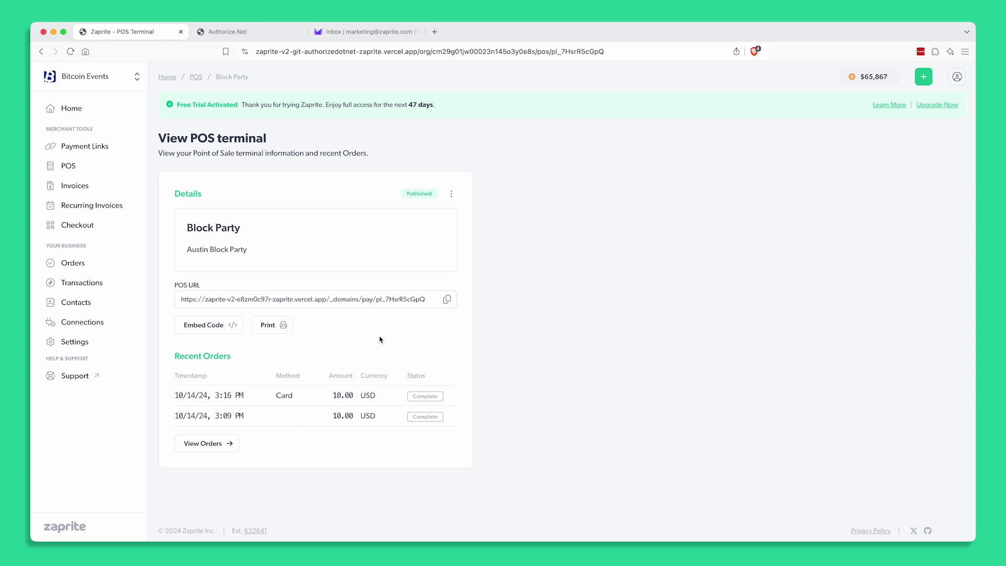
pyautogui.click(446, 301)
# Load the copied Block Party POS link in the other browser tab
pyautogui.click(239, 31)
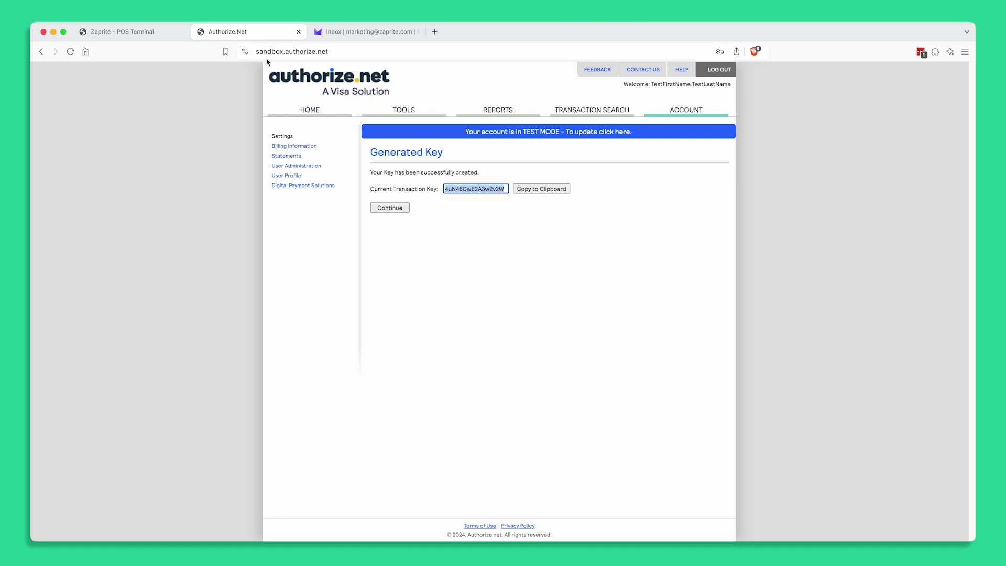
pyautogui.click(291, 52)
pyautogui.press('BackSpace')
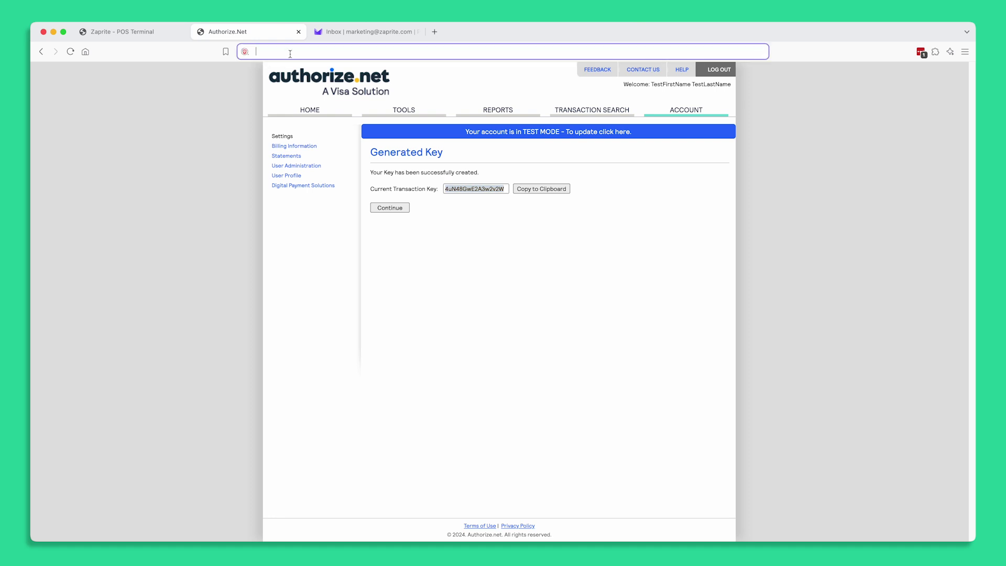
pyautogui.press('super+v')
pyautogui.press('Return')
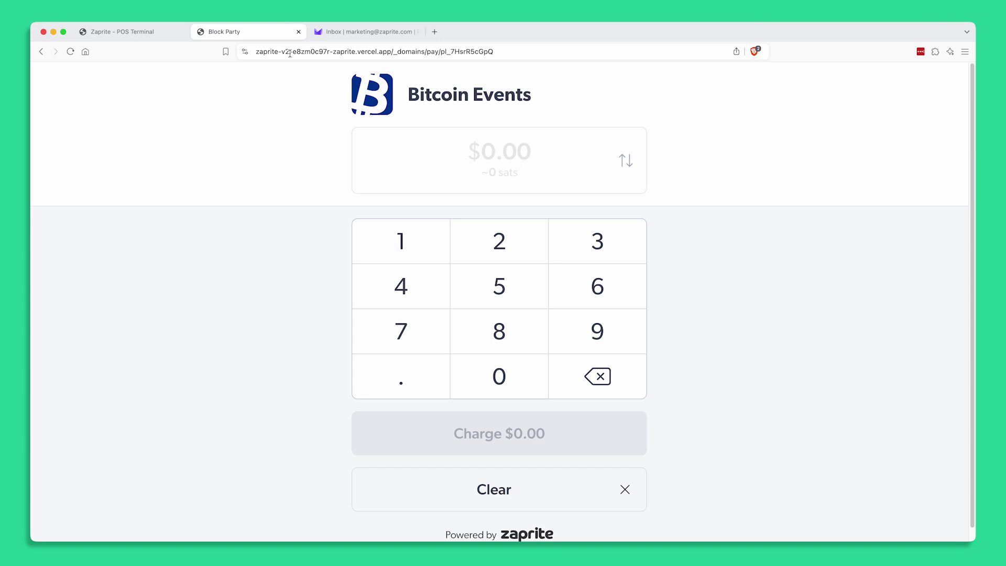
# Enter $10 on the Block Party keypad, charge it, and pay by Card at $11.00
pyautogui.click(408, 245)
pyautogui.click(498, 374)
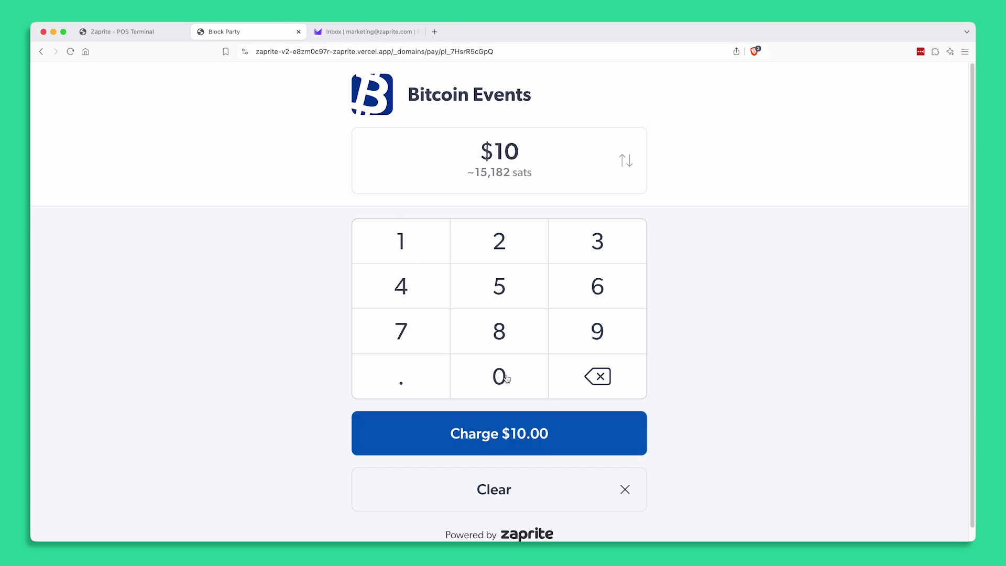
pyautogui.click(517, 429)
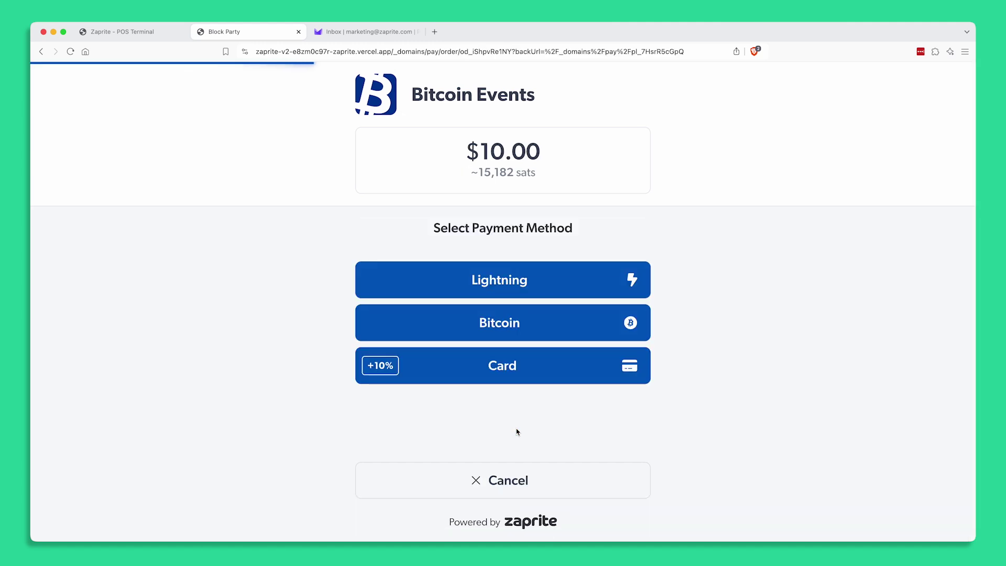
pyautogui.click(517, 372)
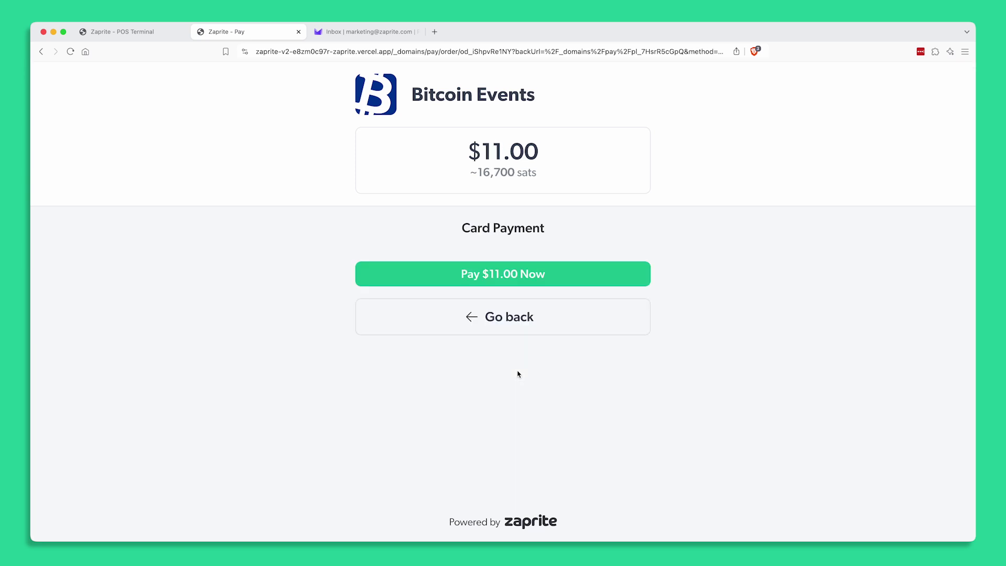
# Pay $11.00 with the pasted test Visa number, expiry 02/28 and card code 123
pyautogui.click(476, 270)
pyautogui.click(387, 231)
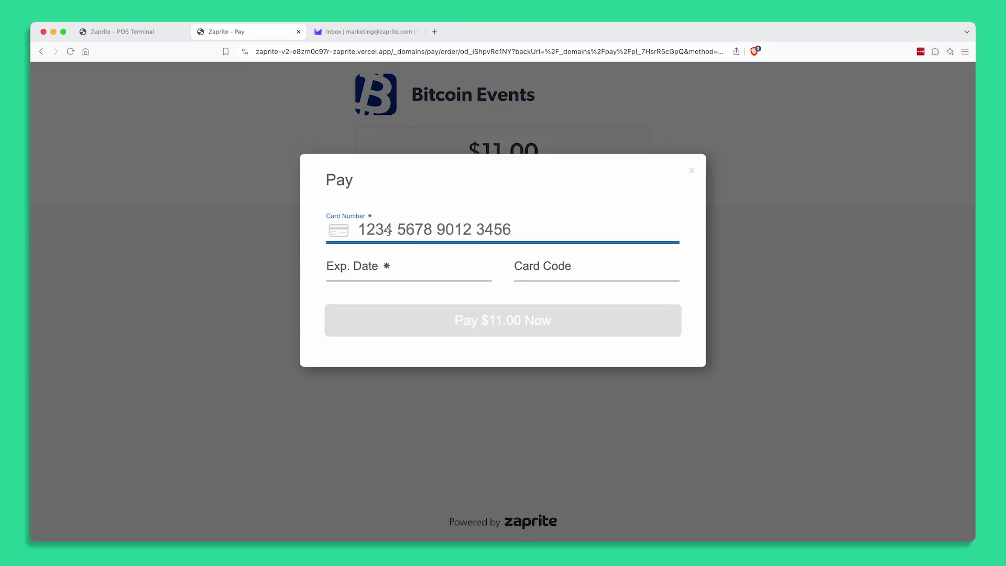
pyautogui.press('super+v')
pyautogui.click(380, 266)
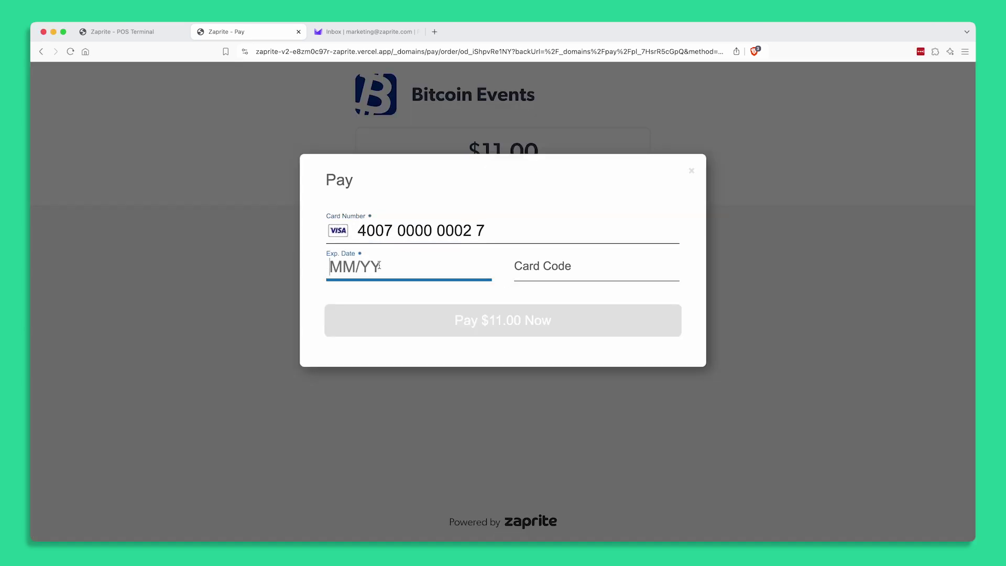
pyautogui.write('0228123')
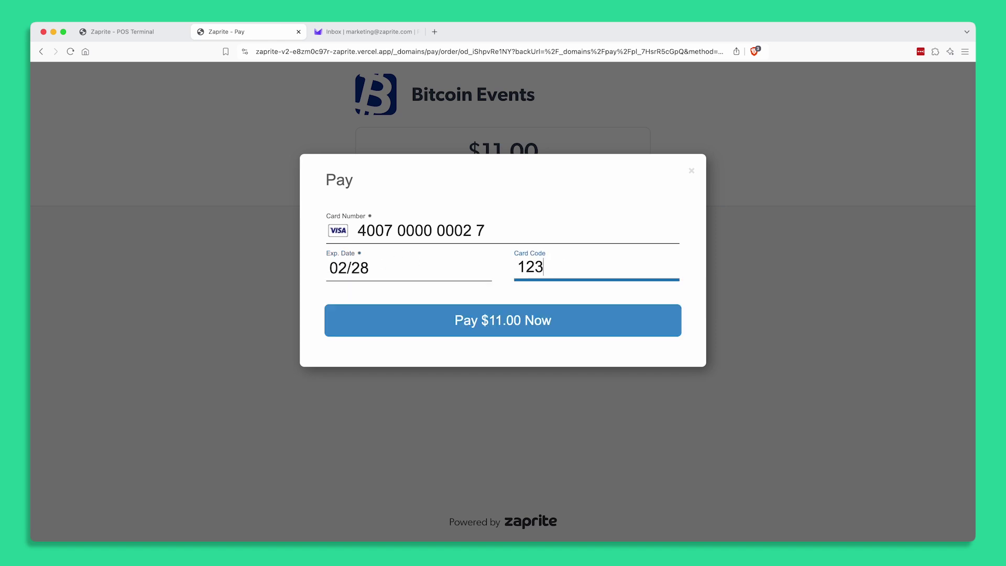
pyautogui.click(533, 322)
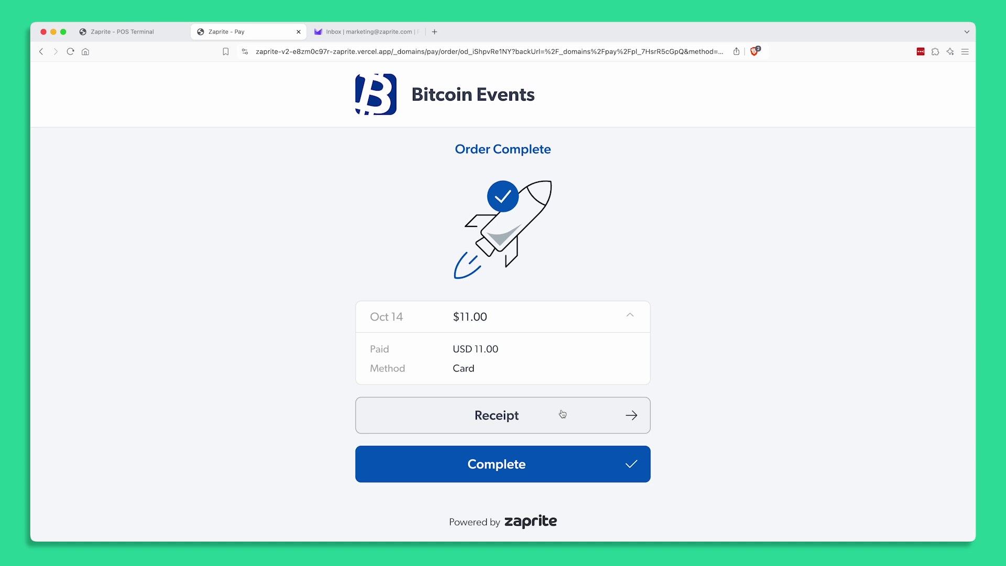
pyautogui.click(635, 417)
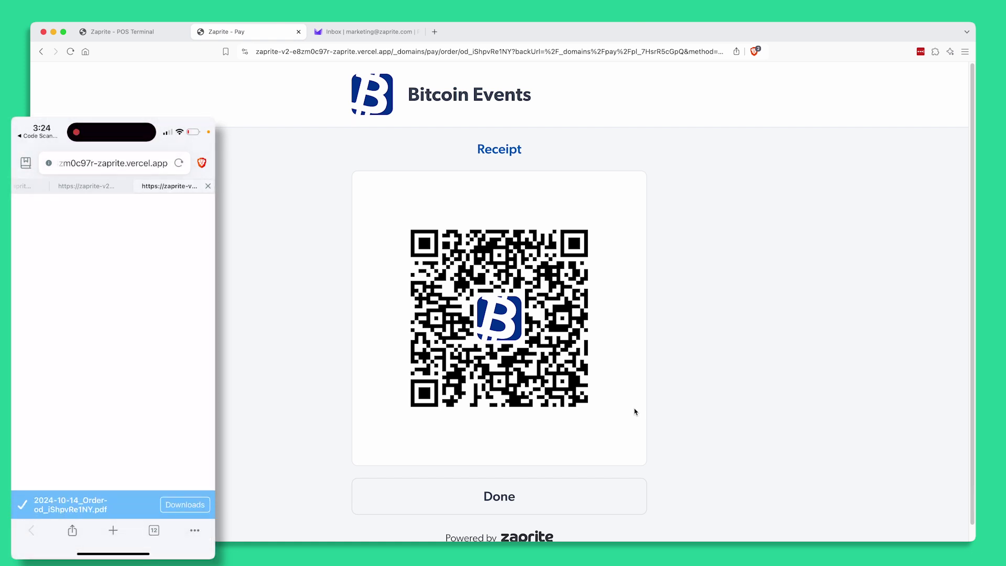
pyautogui.click(495, 498)
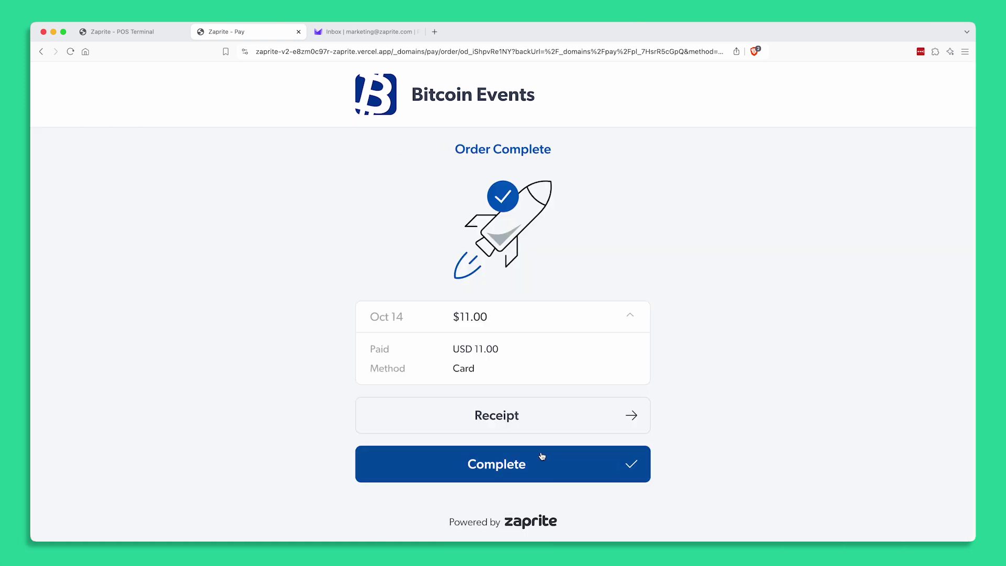
# Check the new Block Party card order, then open its $11.00 Authorize.net transaction
pyautogui.click(112, 33)
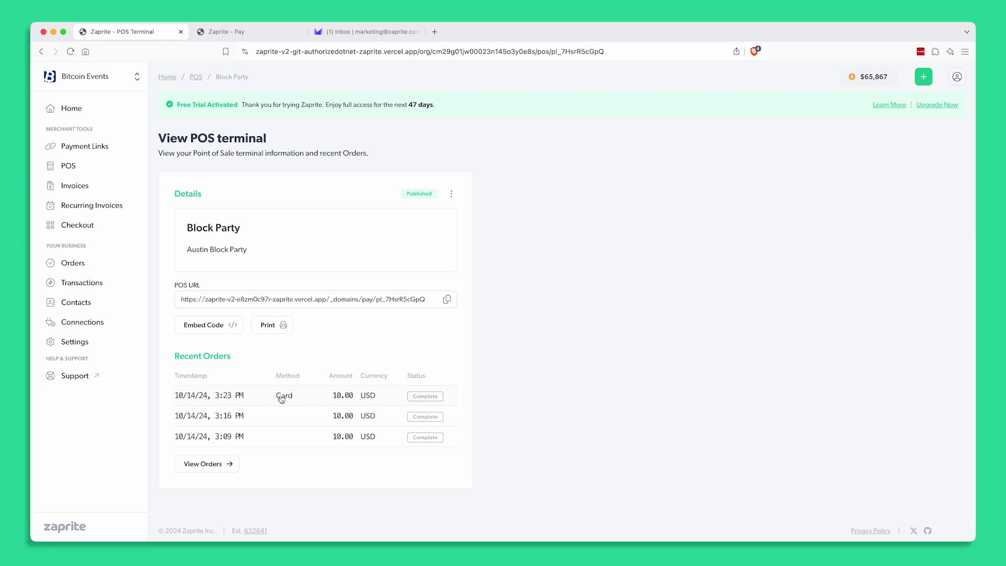
pyautogui.click(283, 398)
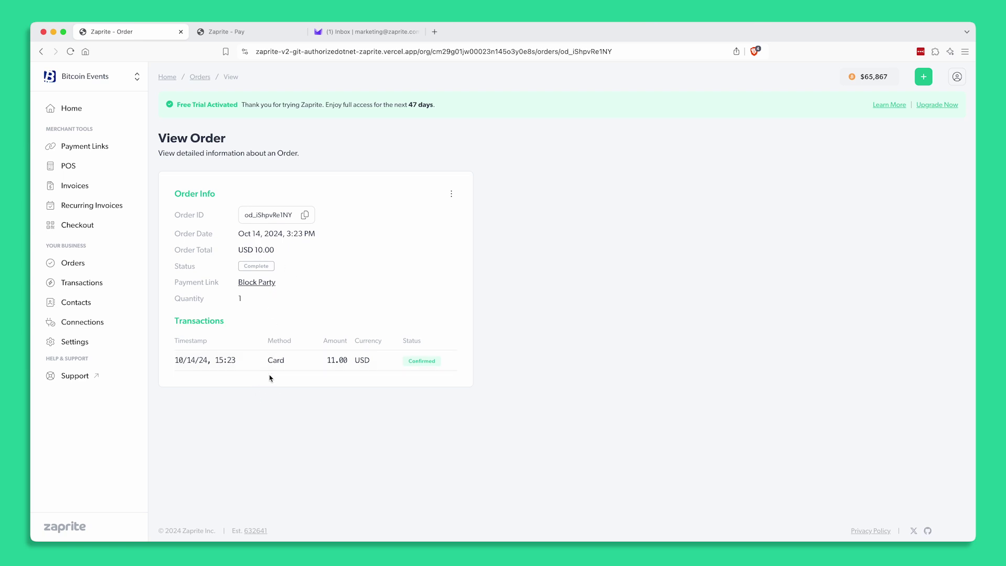
pyautogui.click(85, 284)
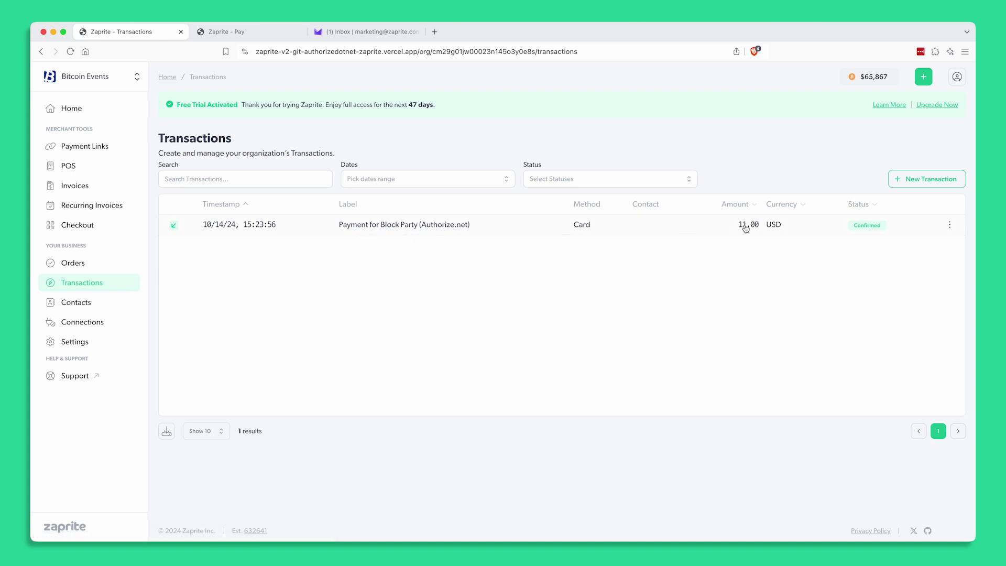
pyautogui.click(423, 227)
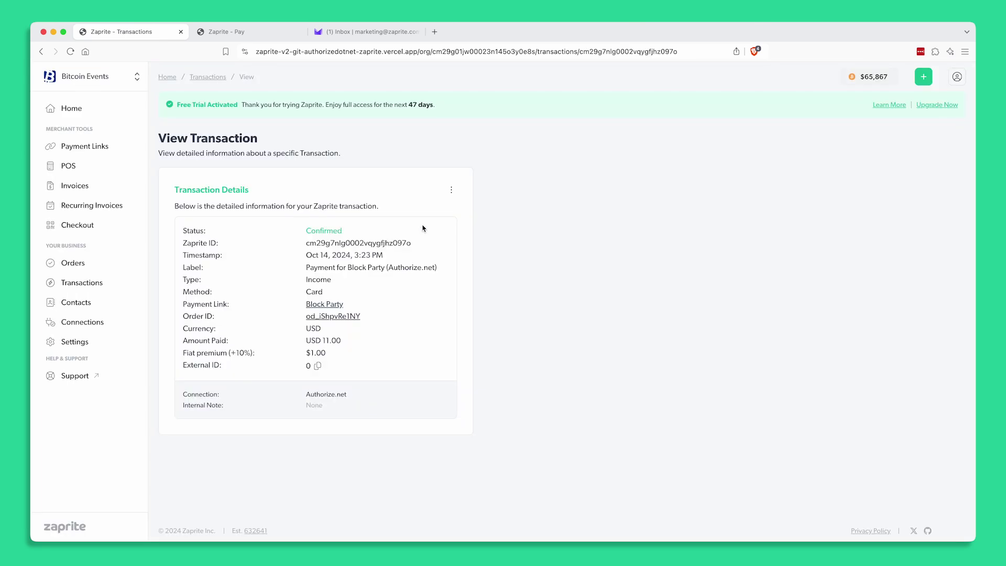